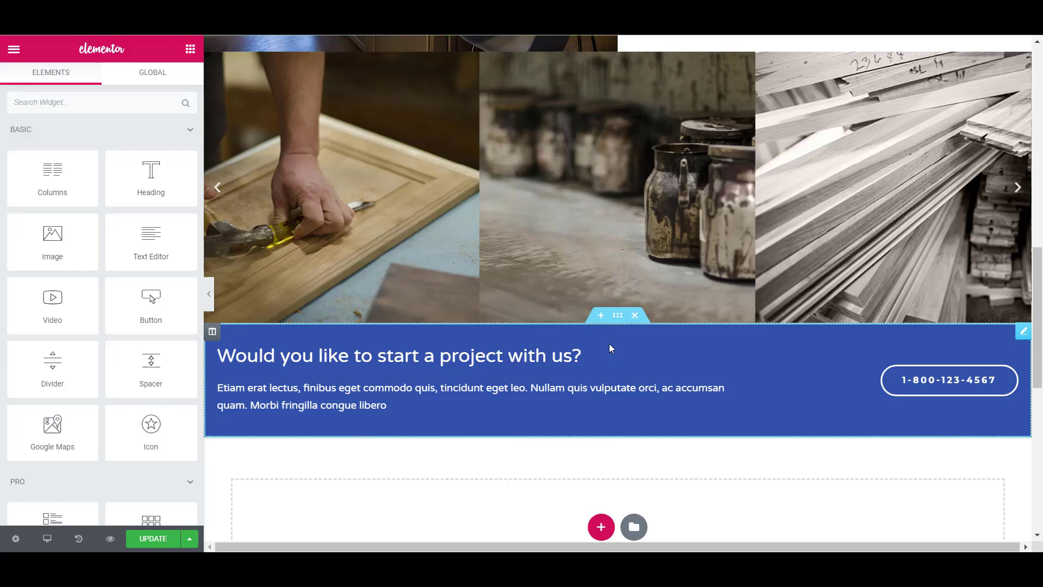
Set the blue section's Responsive options to Hide On Desktop, Tablet and Mobile, then Update the page.
scroll(617, 356, "up", 2)
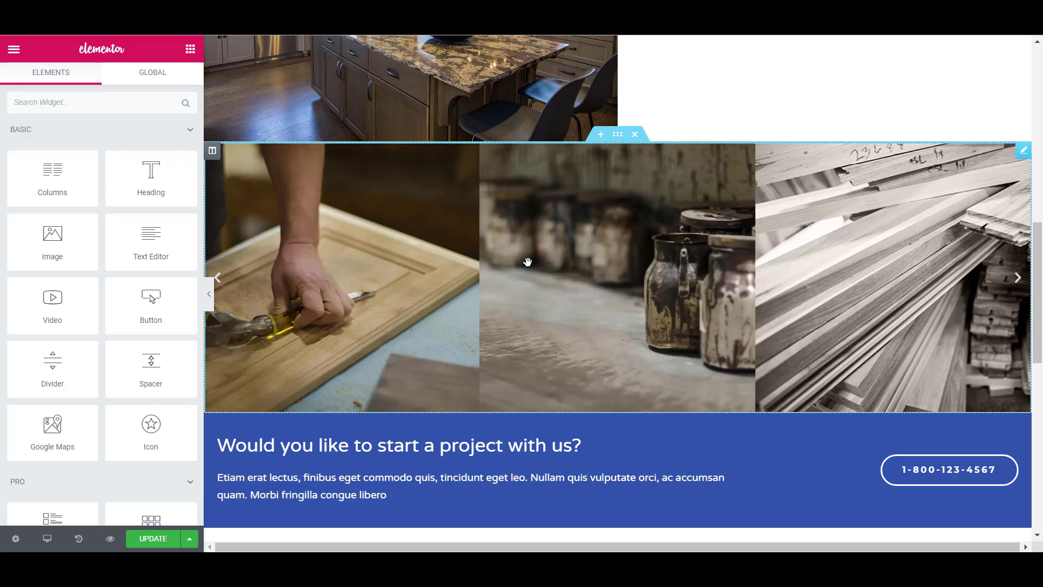
scroll(571, 283, "down", 3)
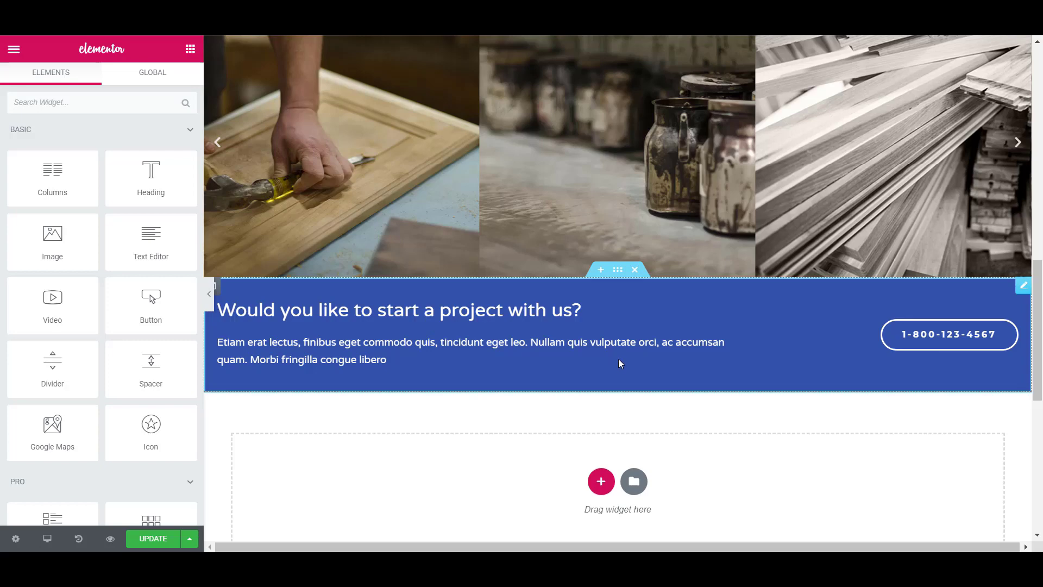
left_click(621, 277)
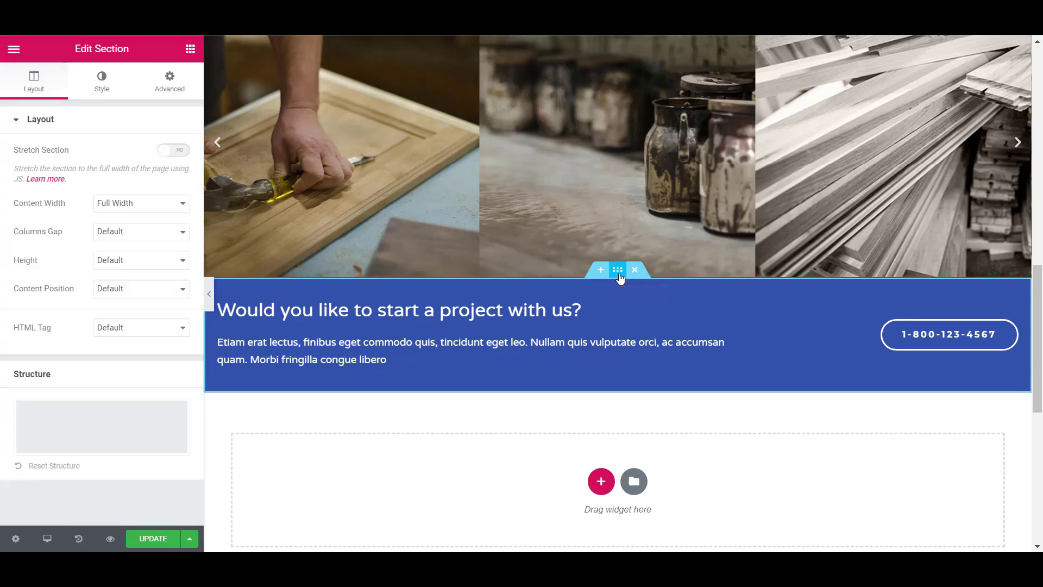
left_click(168, 86)
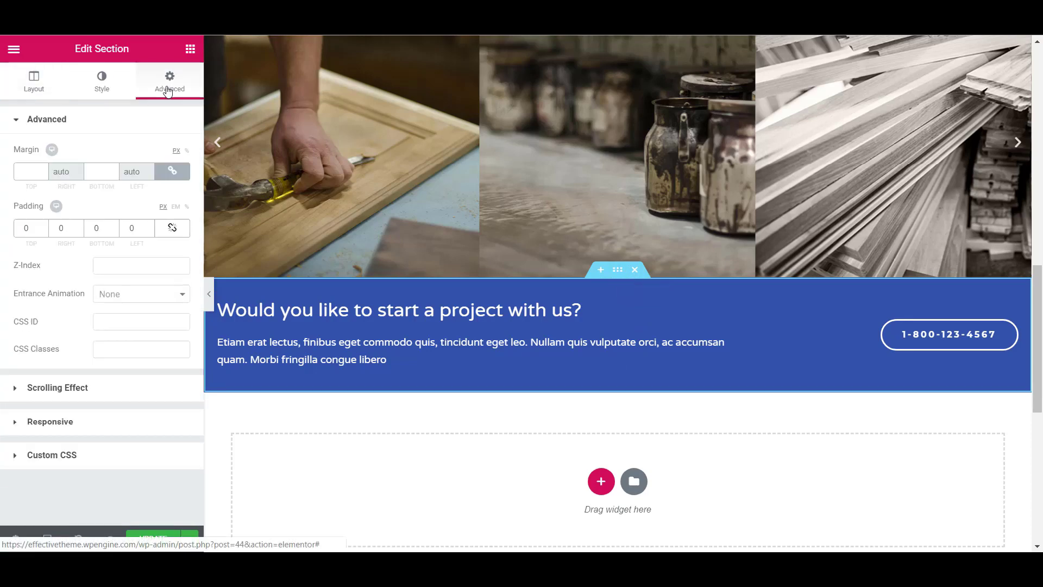
left_click(55, 424)
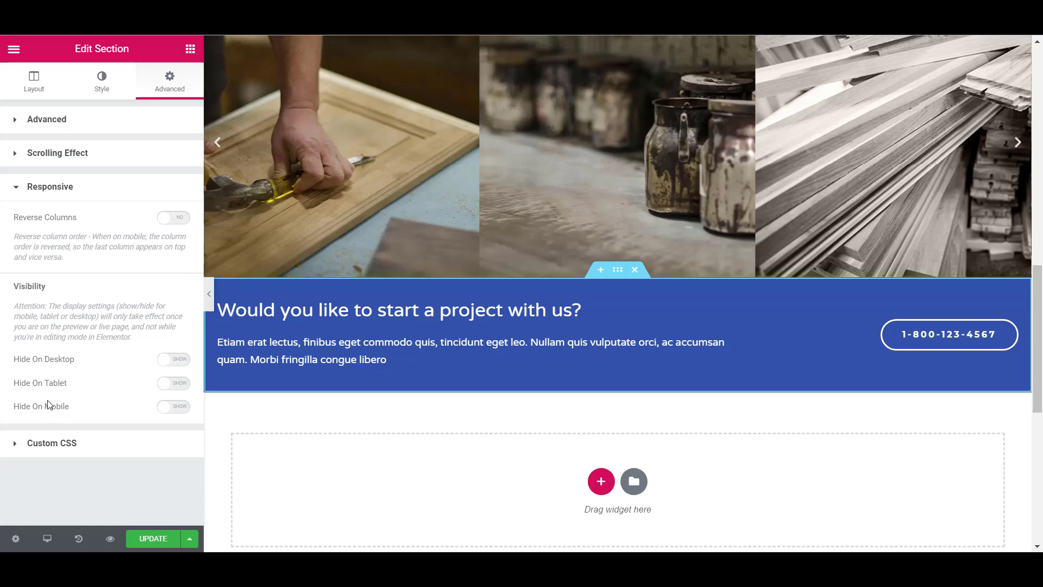
left_click(174, 360)
left_click(174, 383)
left_click(172, 408)
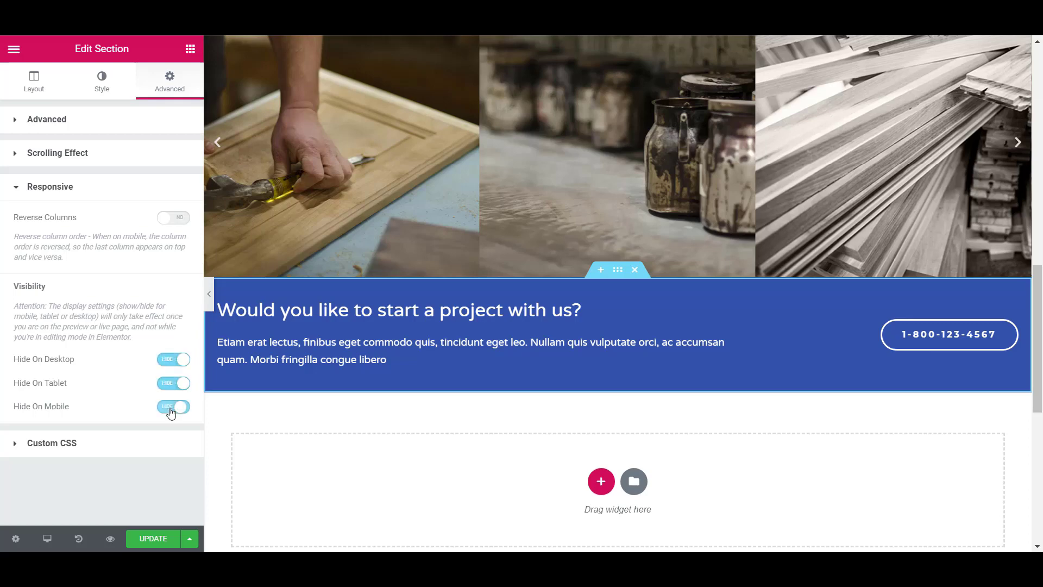
left_click(147, 541)
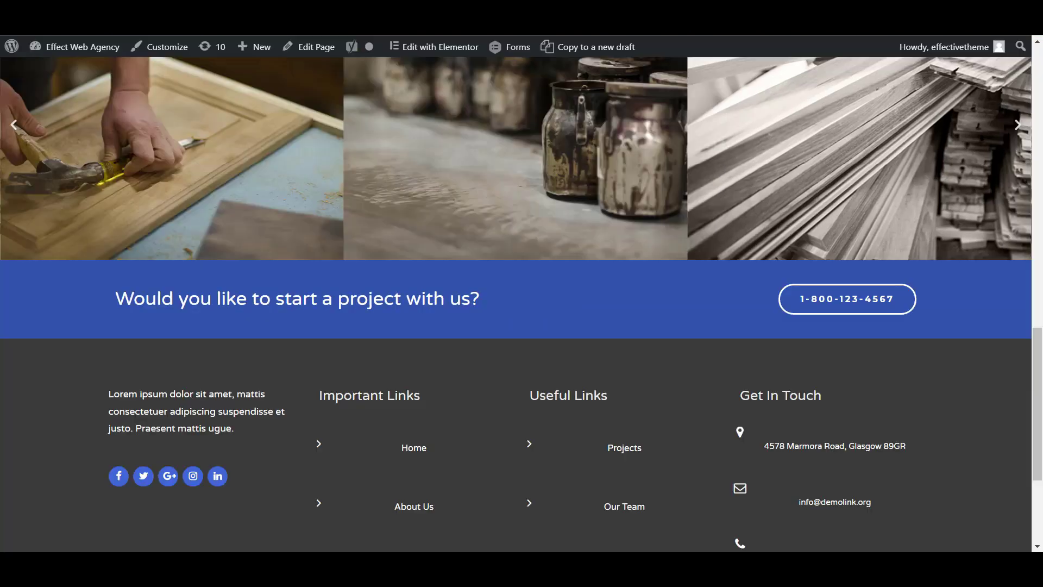
left_click(81, 47)
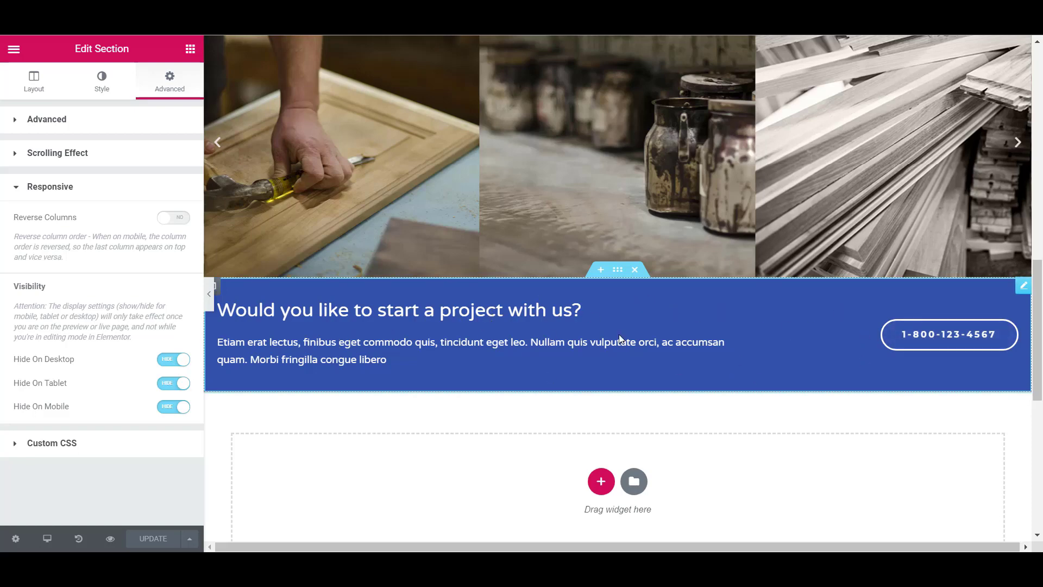
Switch Hide On Desktop and Hide On Tablet back to Show, leaving Hide On Mobile on.
left_click(173, 361)
left_click(171, 383)
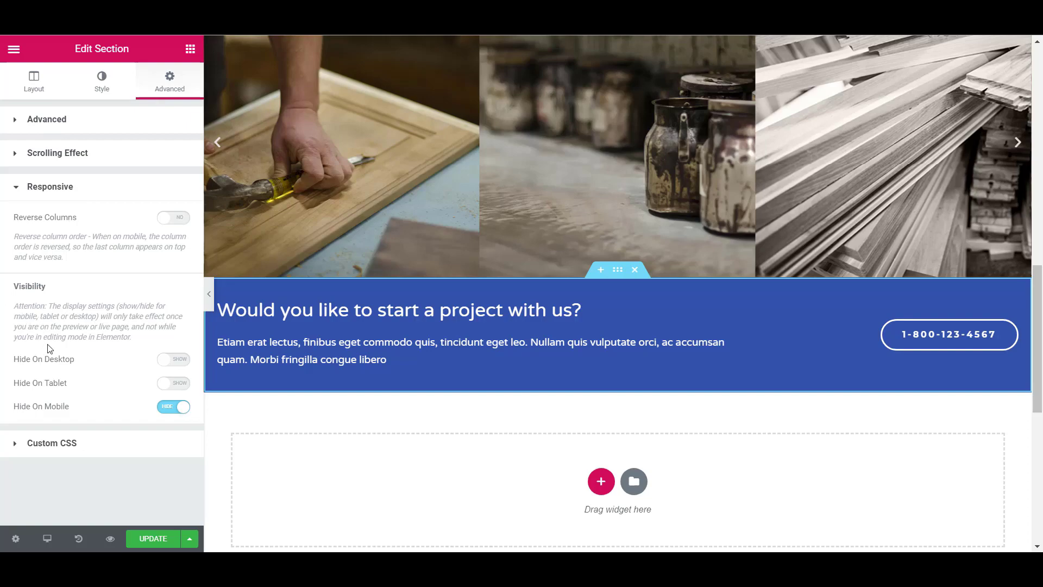
Check the kitchen image's Advanced > Responsive options to confirm it shows on all devices.
left_click(568, 320)
scroll(641, 326, "up", 5)
scroll(646, 381, "down", 1)
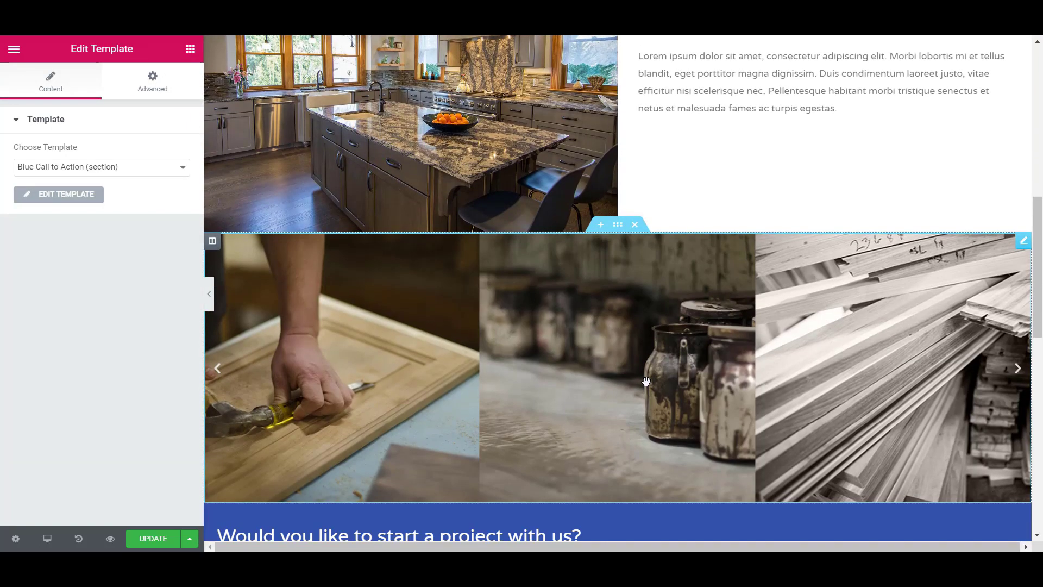
scroll(646, 380, "up", 5)
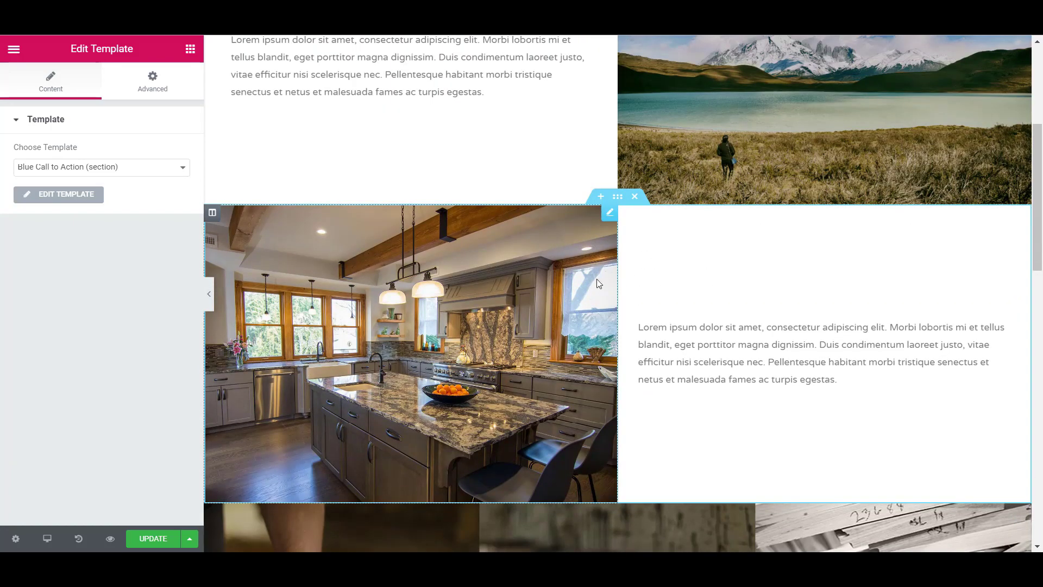
left_click(609, 217)
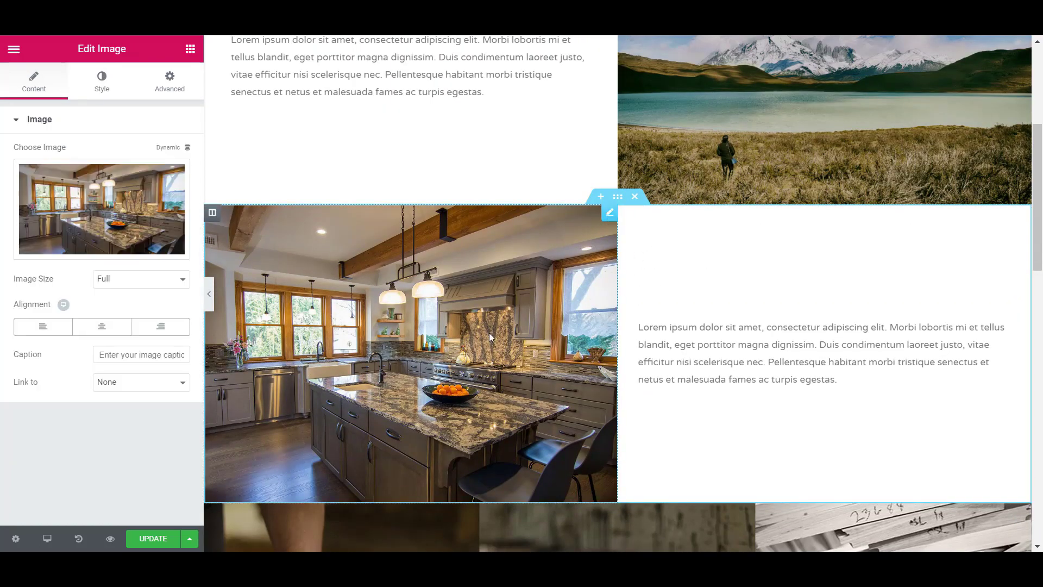
left_click(169, 90)
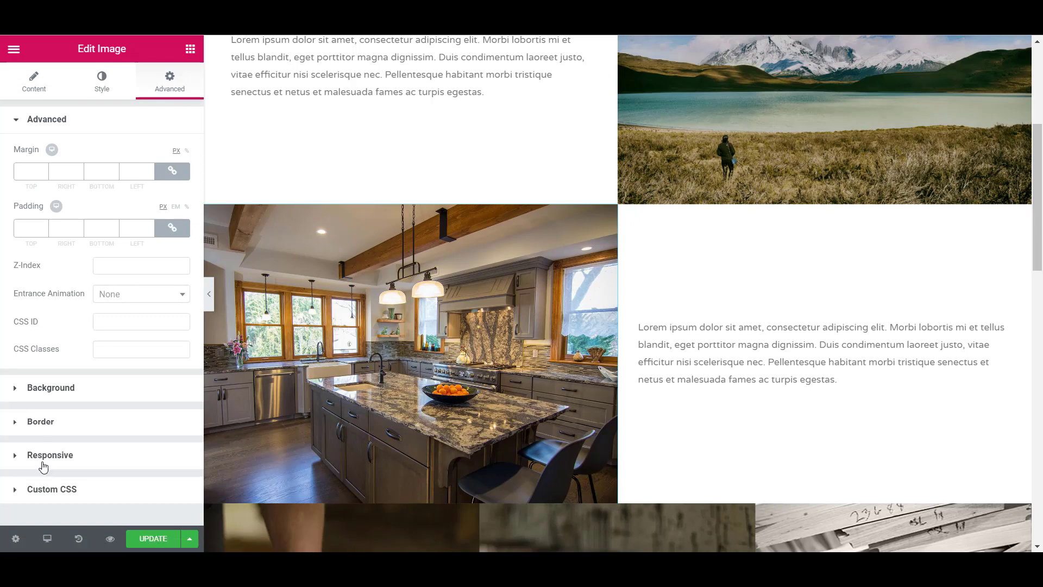
left_click(64, 462)
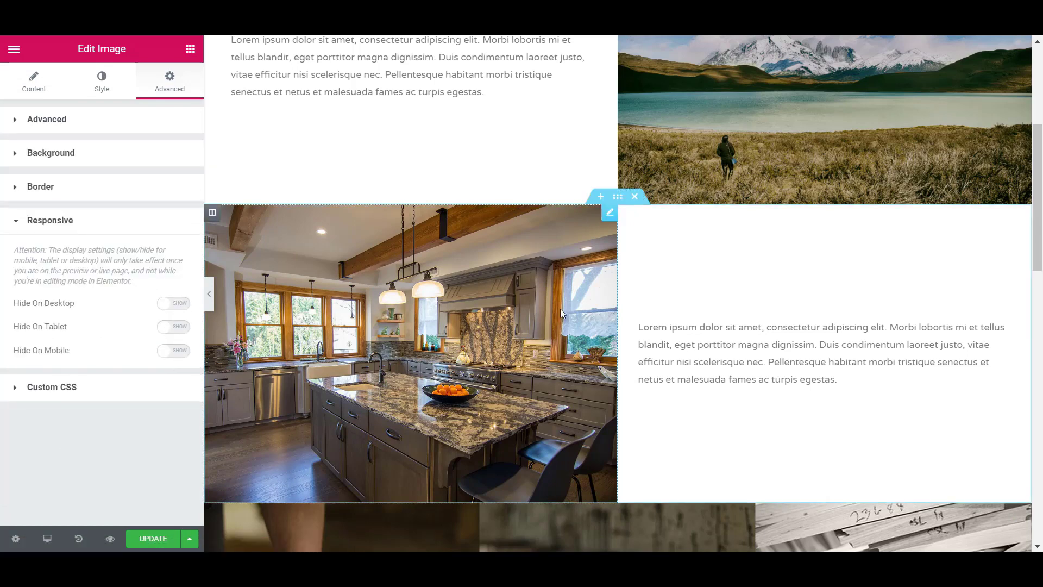
Check the Responsive options of the text beside the kitchen image to confirm no device is hidden.
left_click(1023, 307)
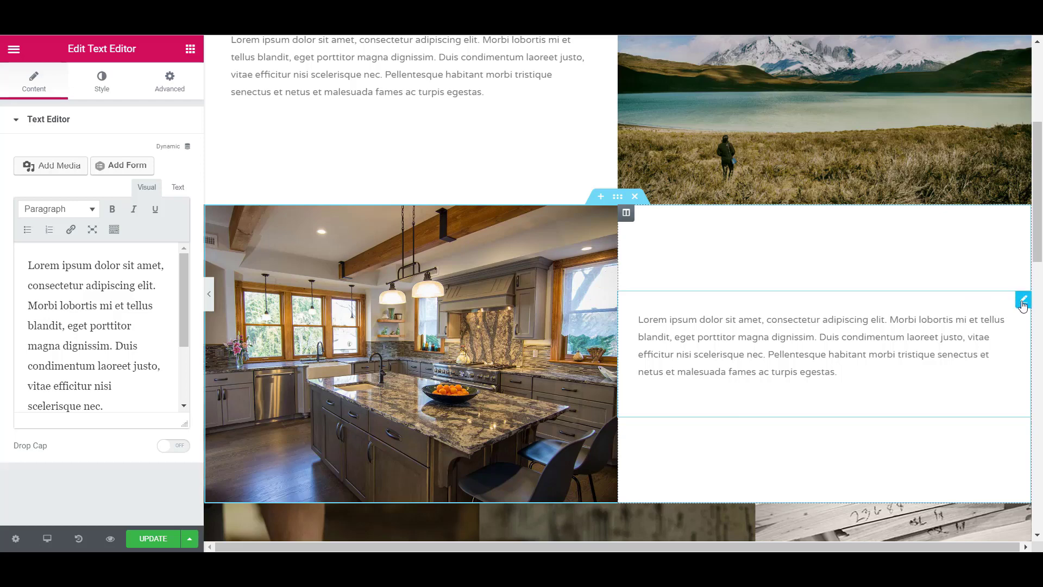
left_click(172, 87)
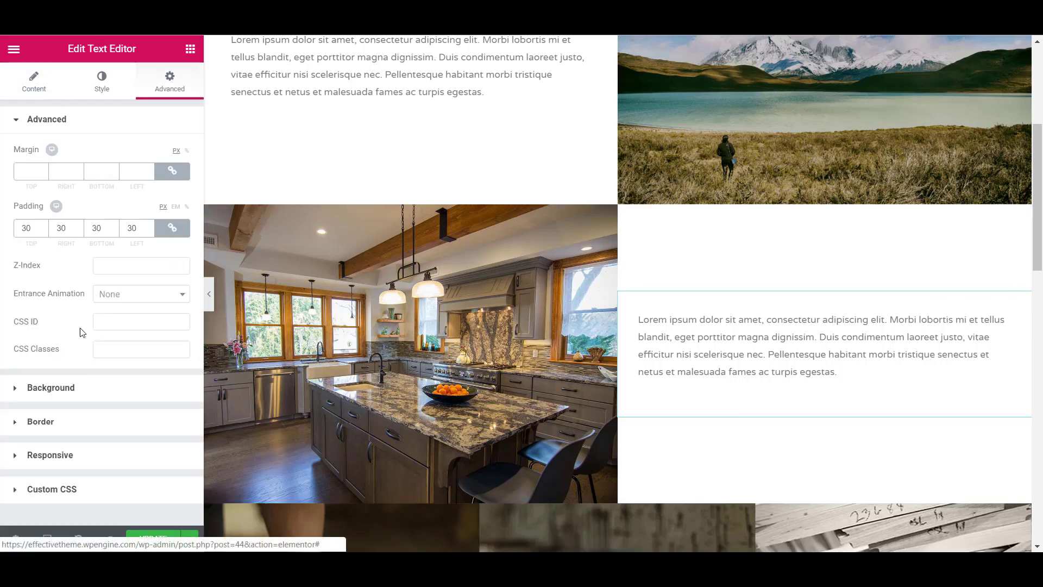
left_click(50, 457)
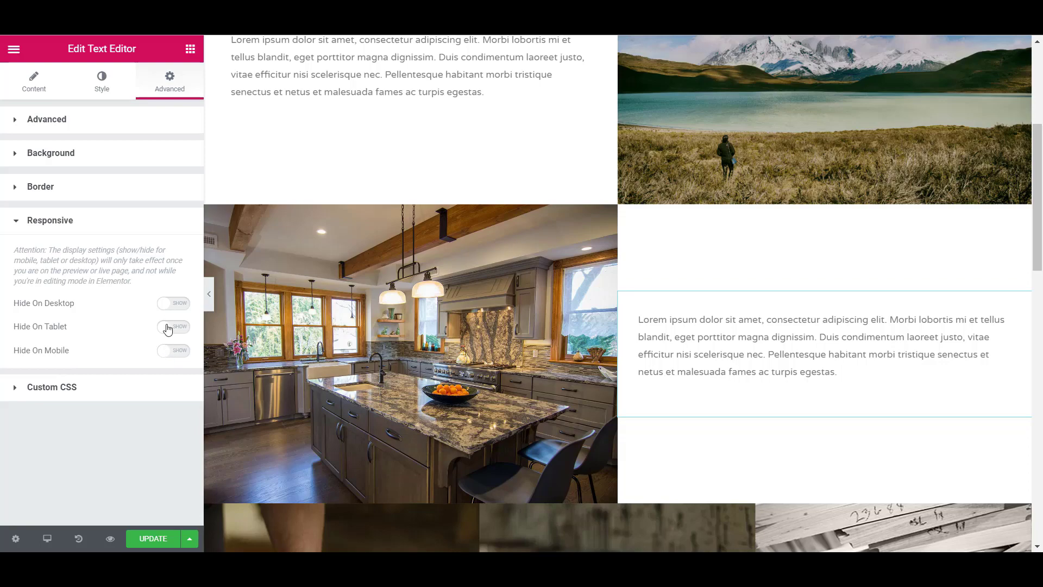
scroll(749, 458, "up", 5)
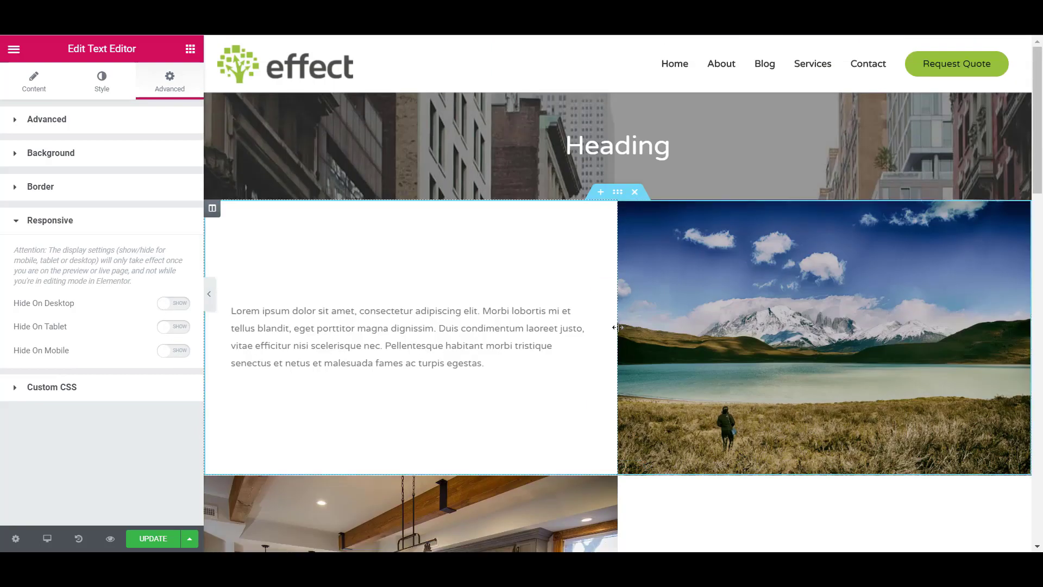
scroll(473, 293, "down", 4)
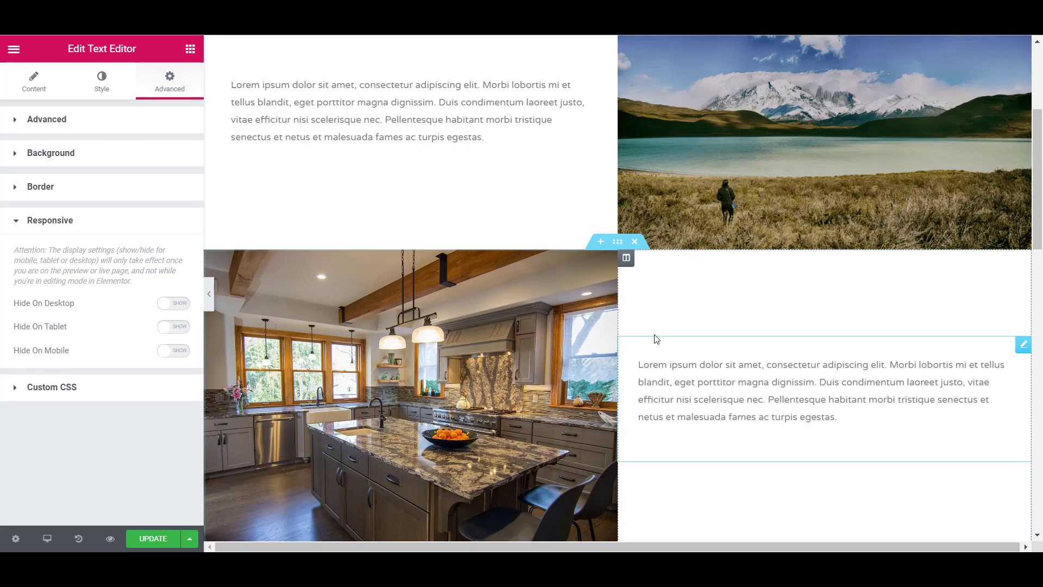
Review the Advanced settings of the column holding the kitchen text and its Text Editor widget.
left_click(628, 262)
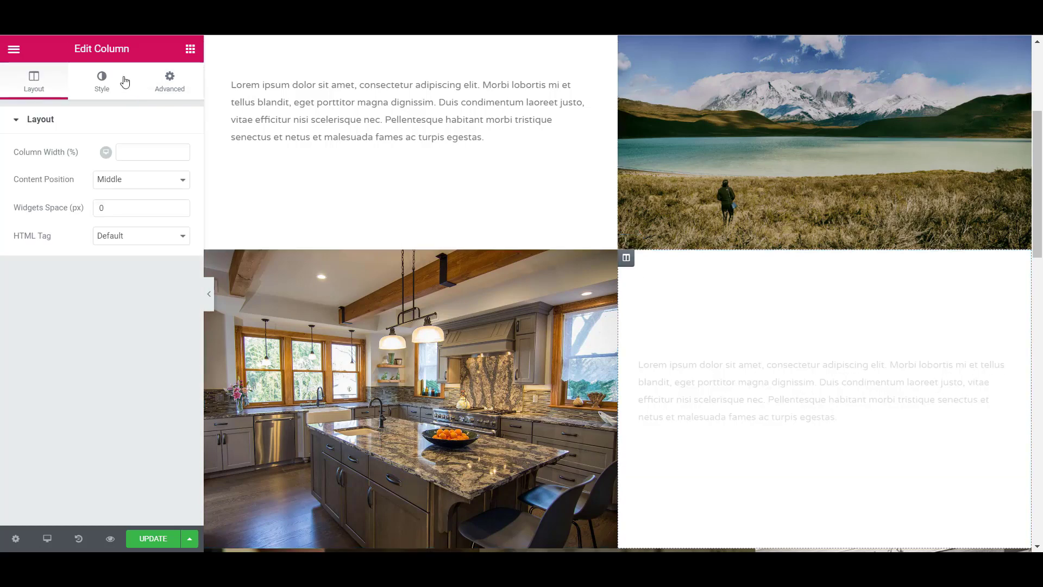
left_click(166, 82)
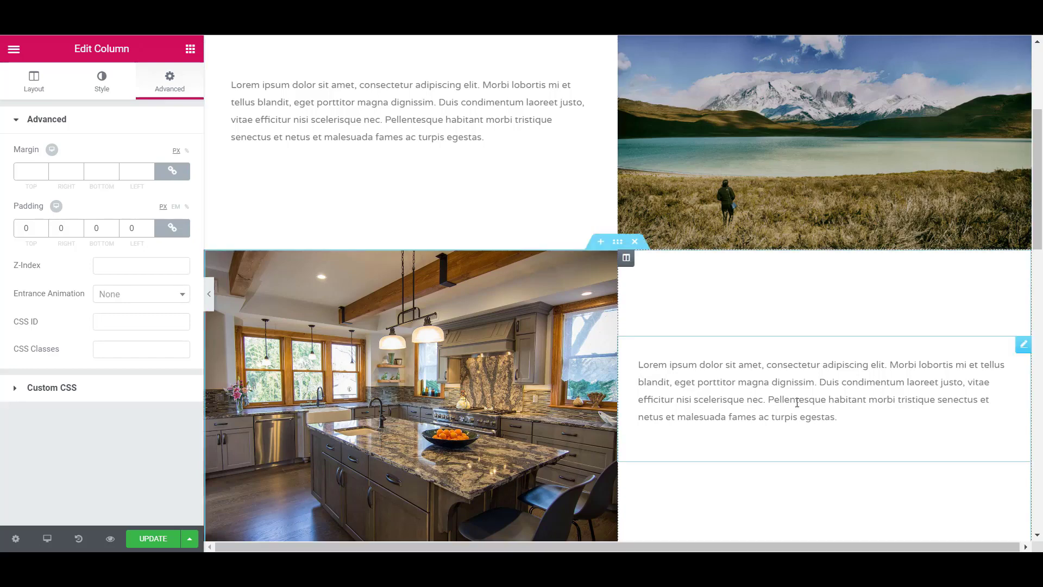
left_click(1023, 346)
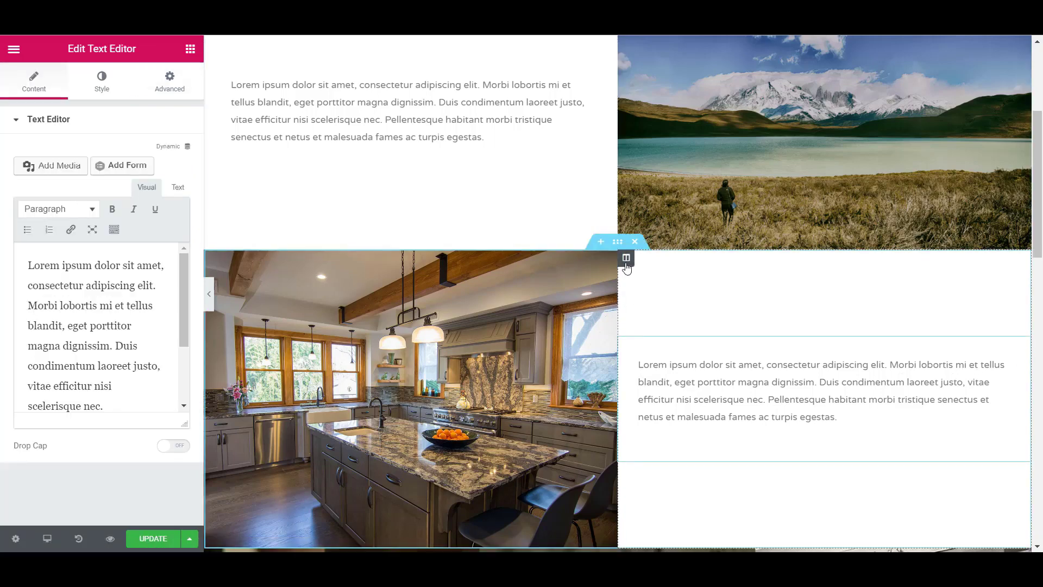
left_click(626, 257)
left_click(172, 93)
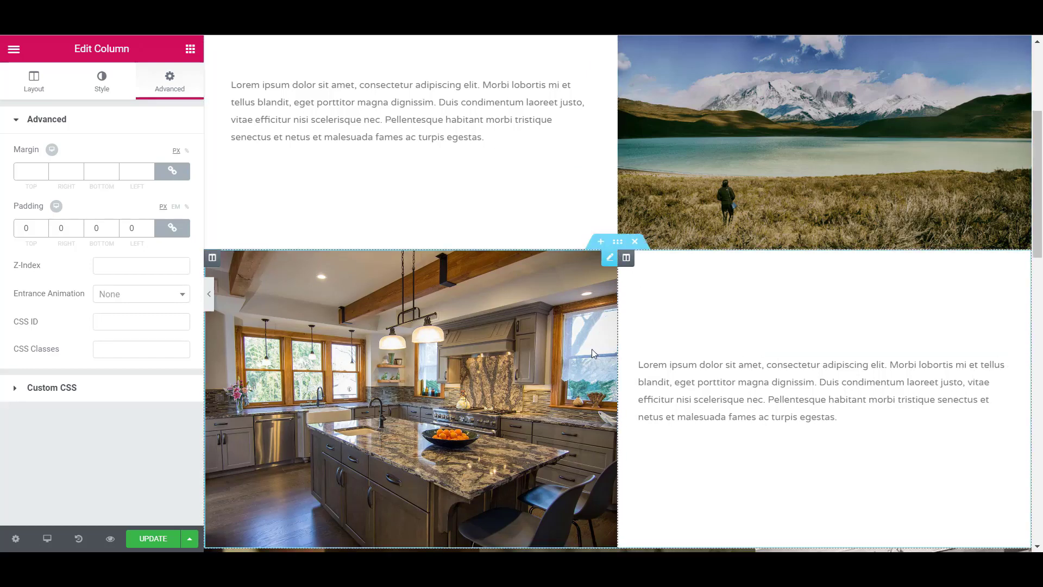
Reopen the kitchen image's Responsive options, confirming it shows on desktop, tablet and mobile.
left_click(608, 274)
left_click(168, 79)
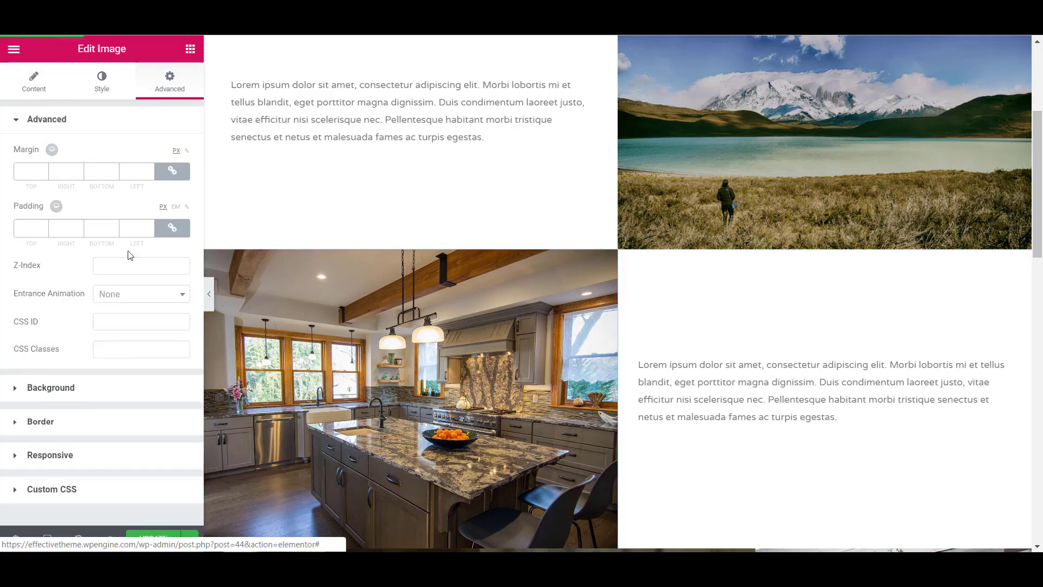
left_click(54, 455)
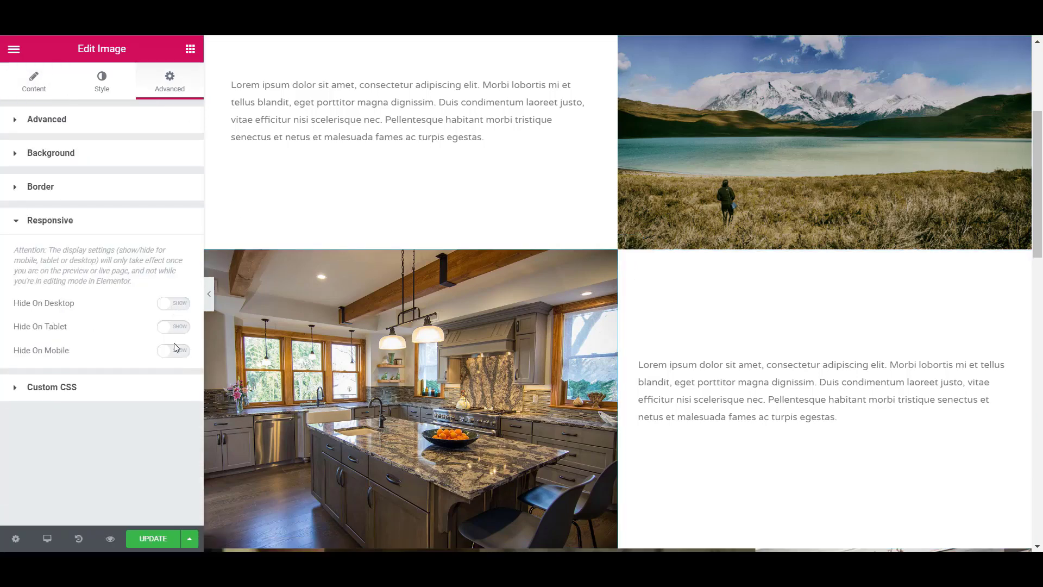